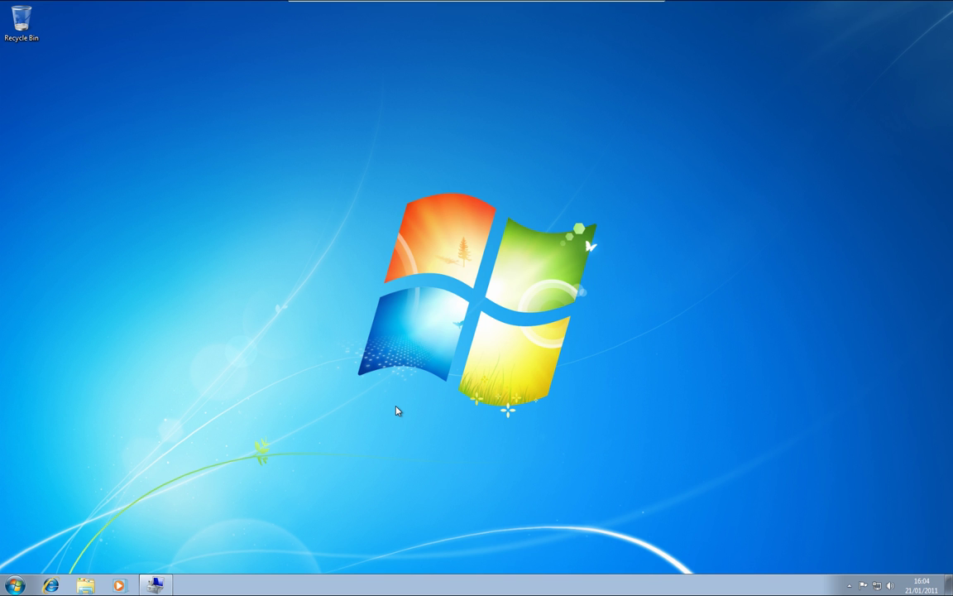
# Step: Restart the computer and enter the BIOS setup utility during startup
pyautogui.click(14, 585)
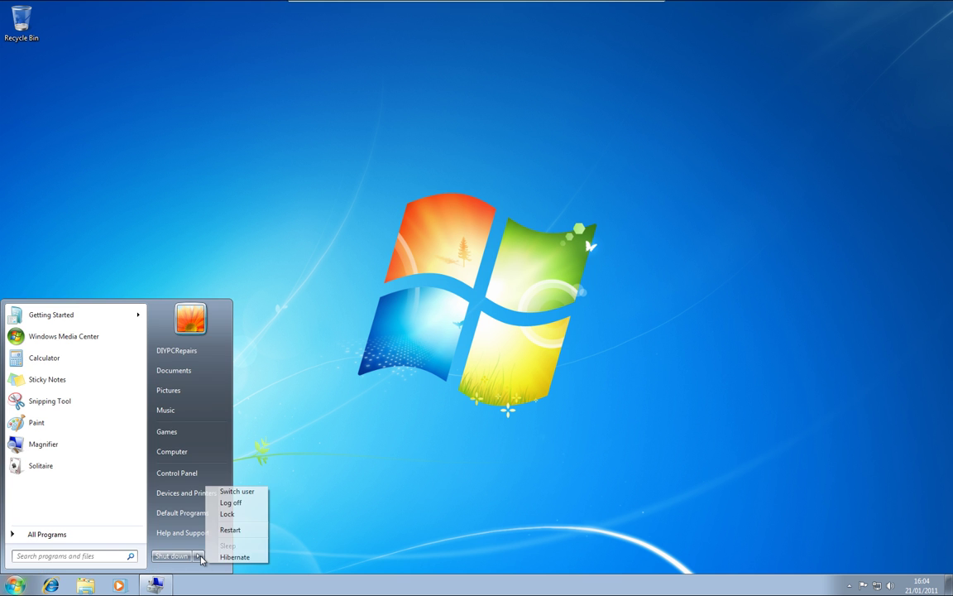
pyautogui.click(171, 556)
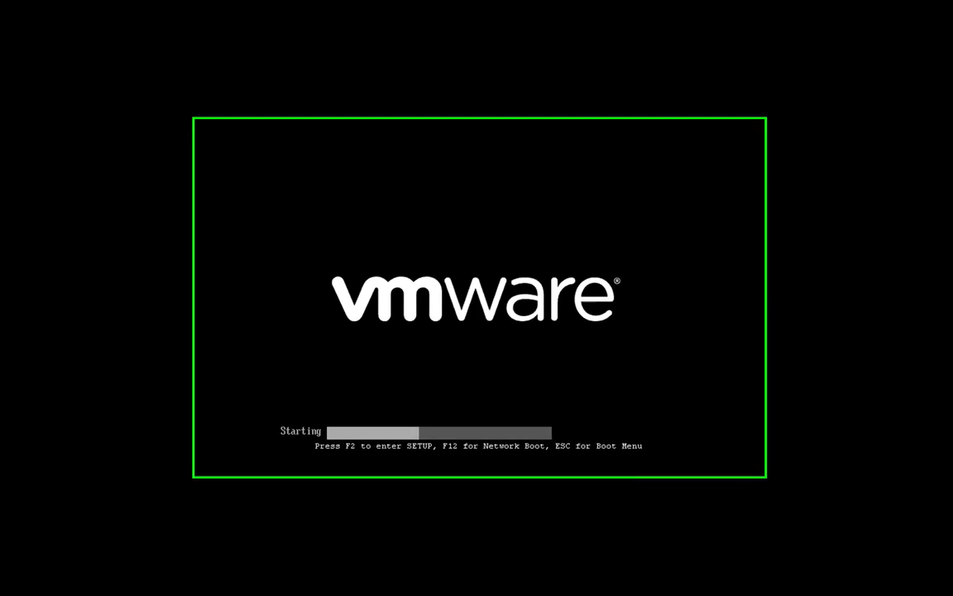
pyautogui.press('F2')
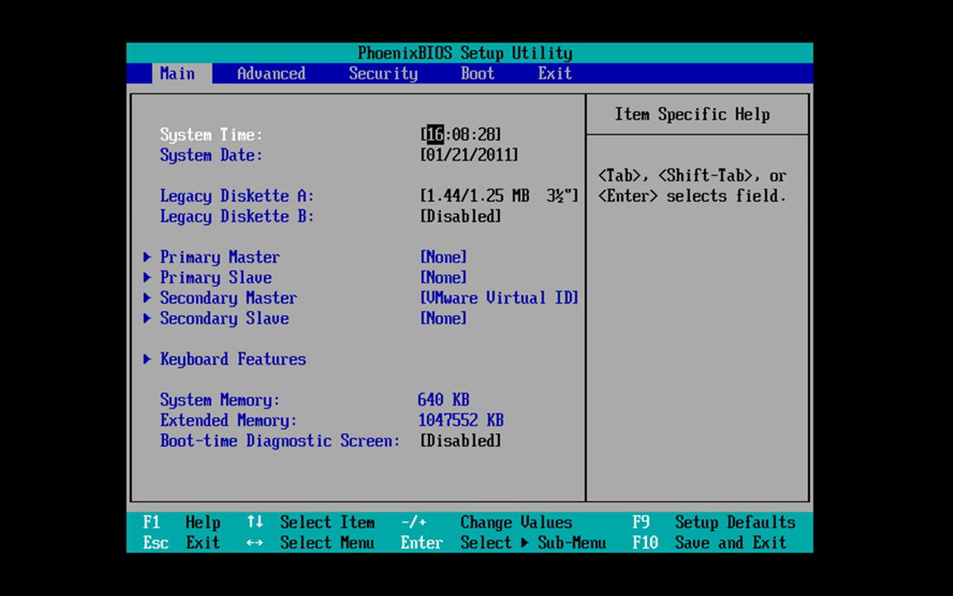
# Step: Check the boot device order in the BIOS setup and move on to the exit options
pyautogui.press('Right')
pyautogui.press('Right')
pyautogui.press('Right')
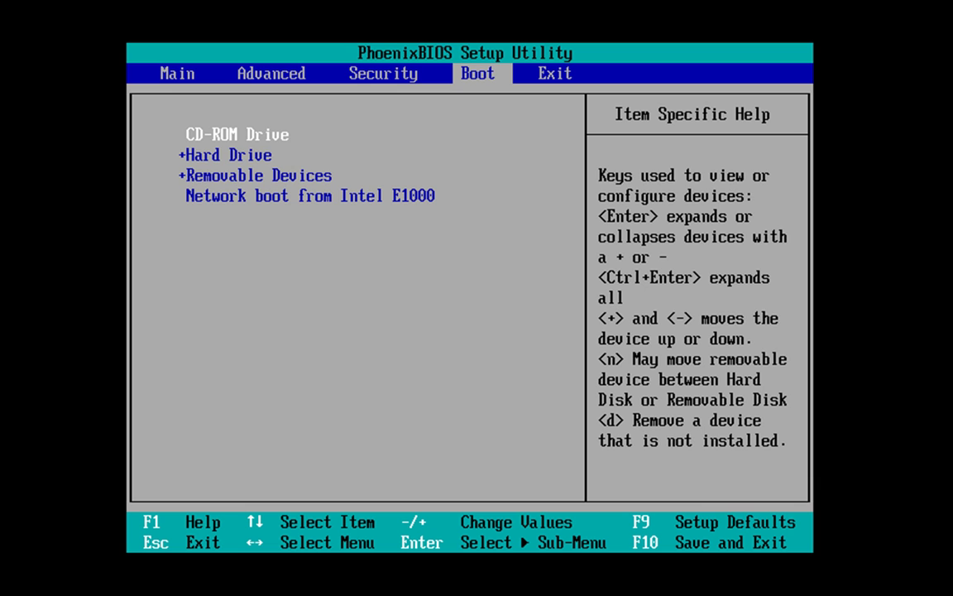
pyautogui.press('Right')
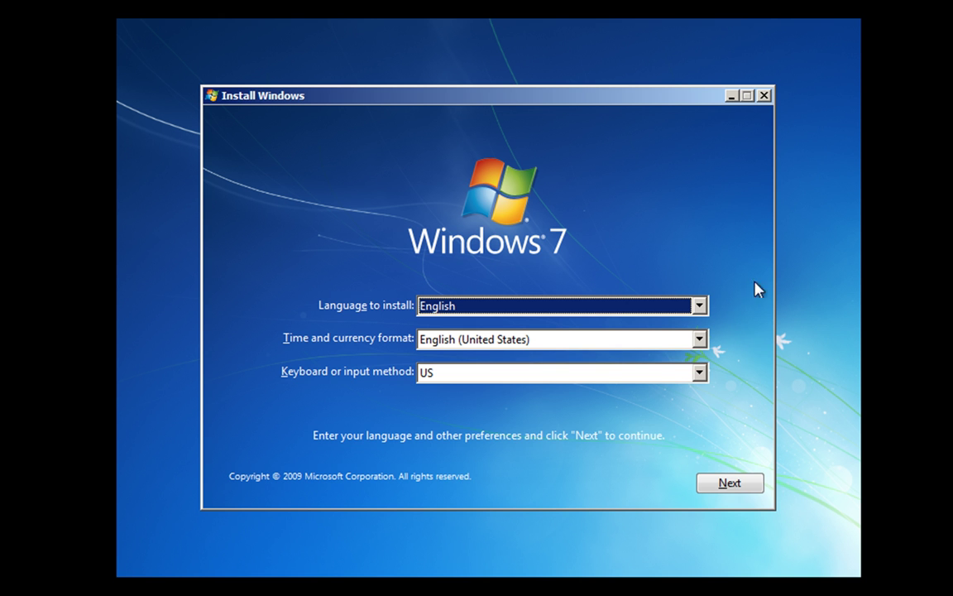
# Step: Set the time and currency format to English (United Kingdom) and start the Windows 7 installation
pyautogui.click(700, 339)
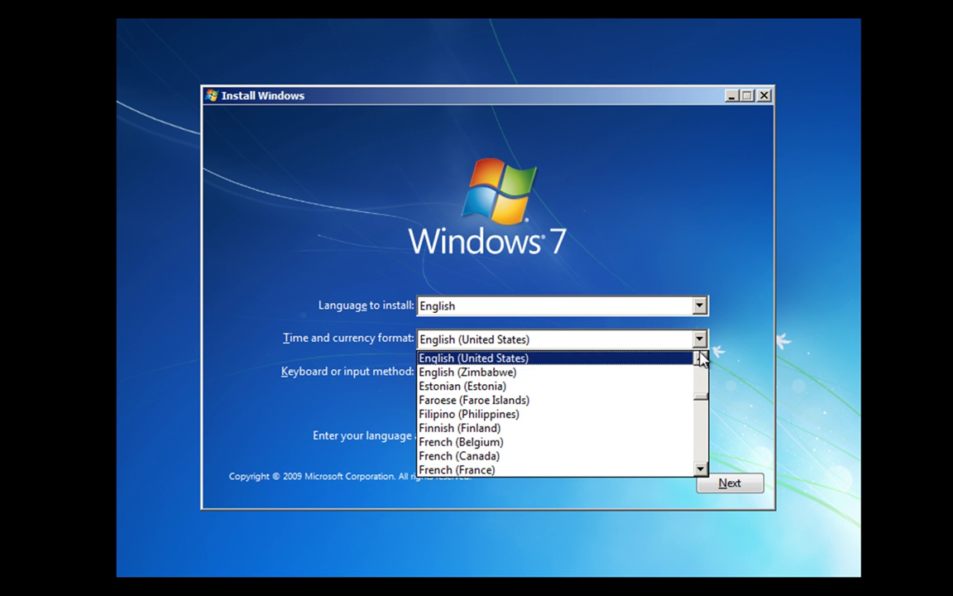
pyautogui.click(701, 357)
pyautogui.click(674, 362)
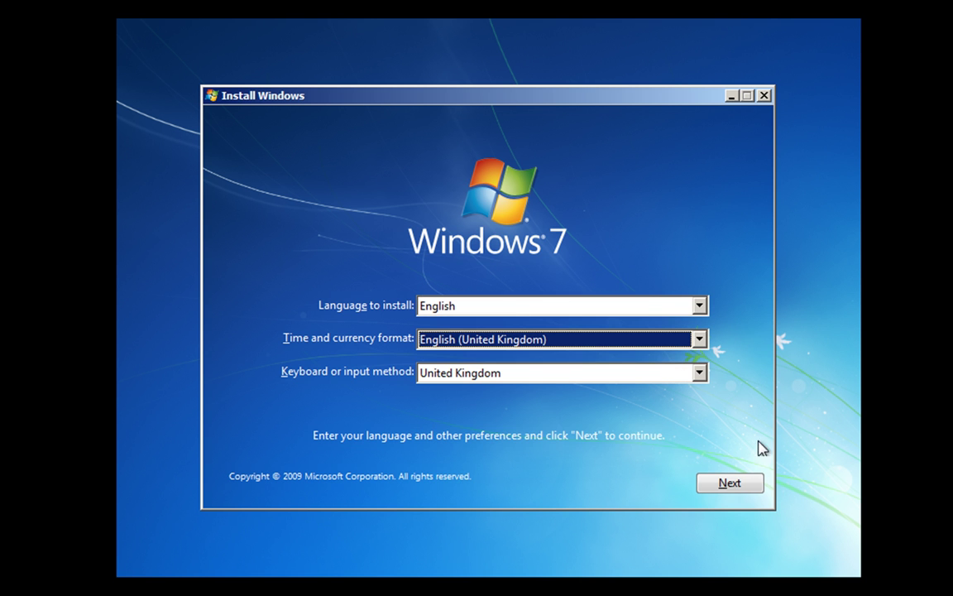
pyautogui.click(721, 486)
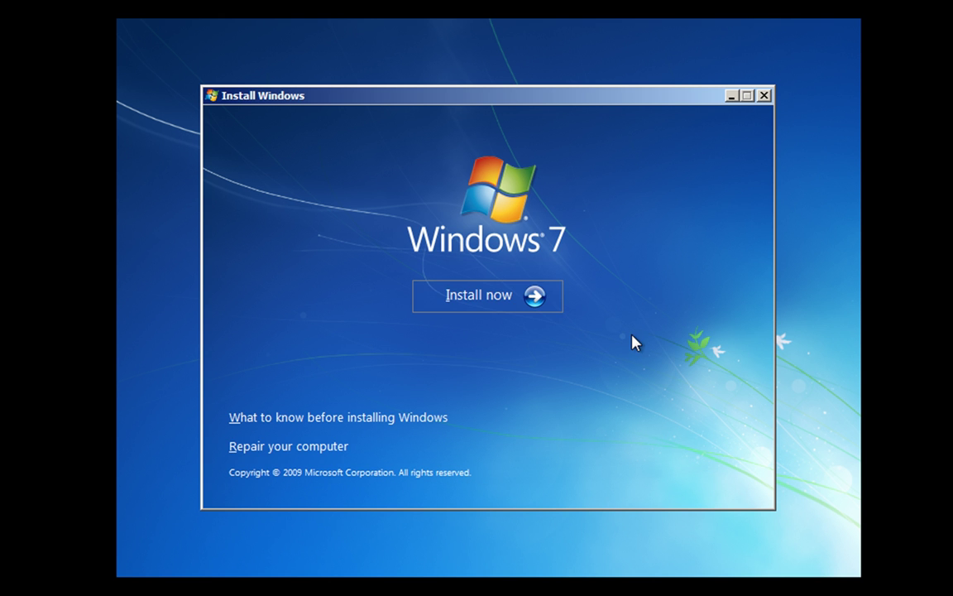
pyautogui.click(490, 303)
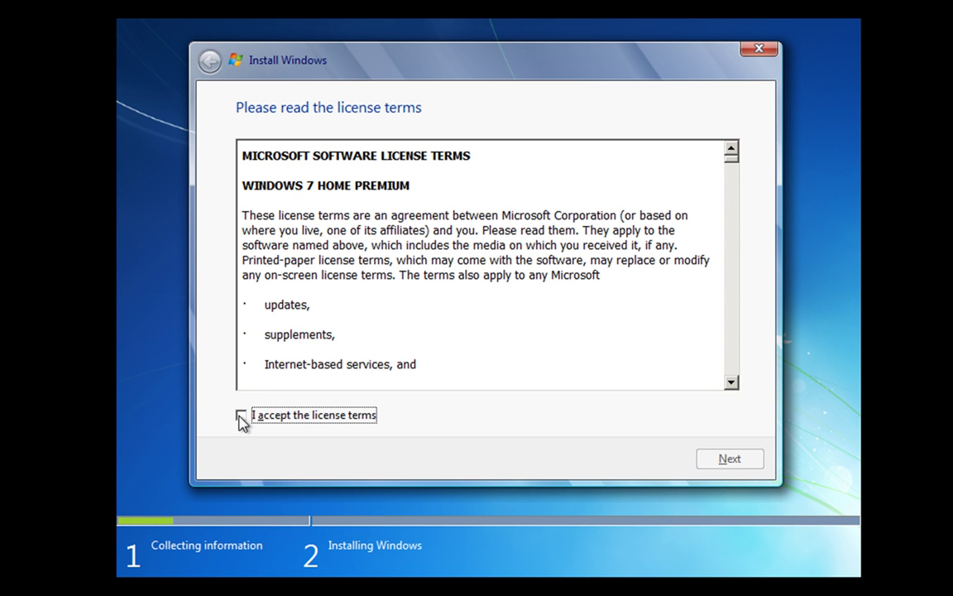
# Step: Accept the license terms and choose the Custom (advanced) installation type
pyautogui.click(241, 415)
pyautogui.click(744, 465)
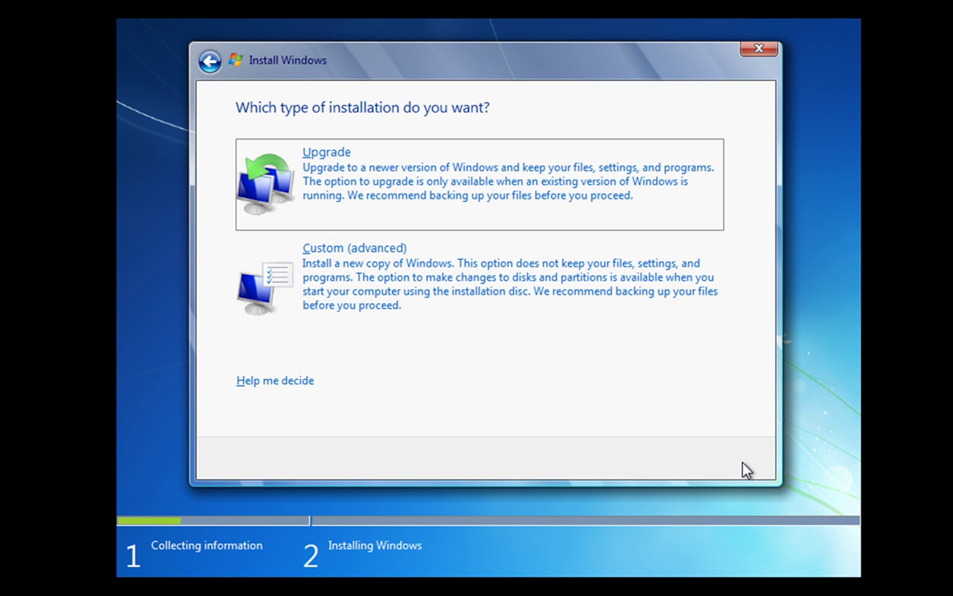
pyautogui.click(404, 275)
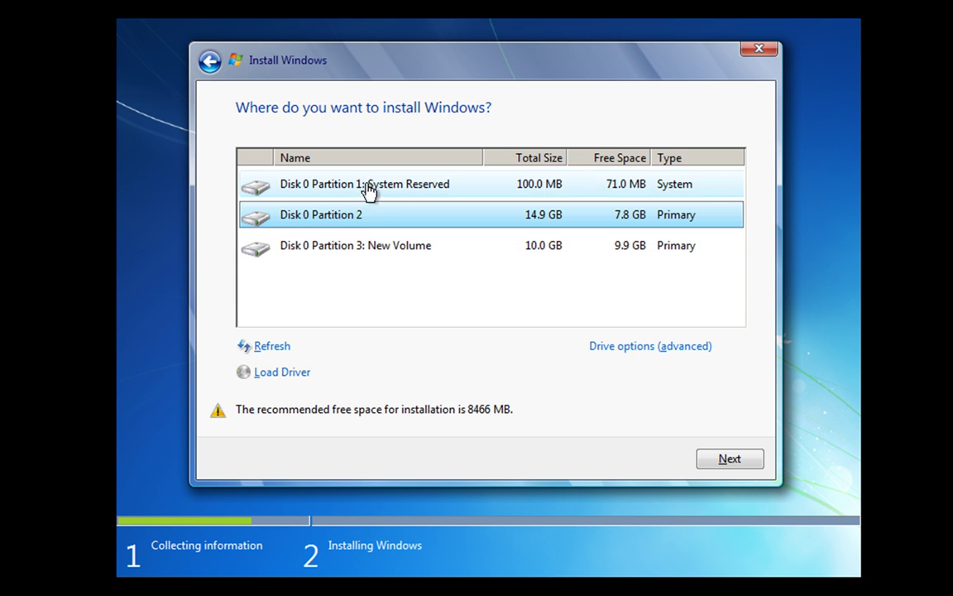
# Step: Delete Disk 0 Partition 3: New Volume using the advanced drive options, accepting the loss of its data
pyautogui.click(373, 246)
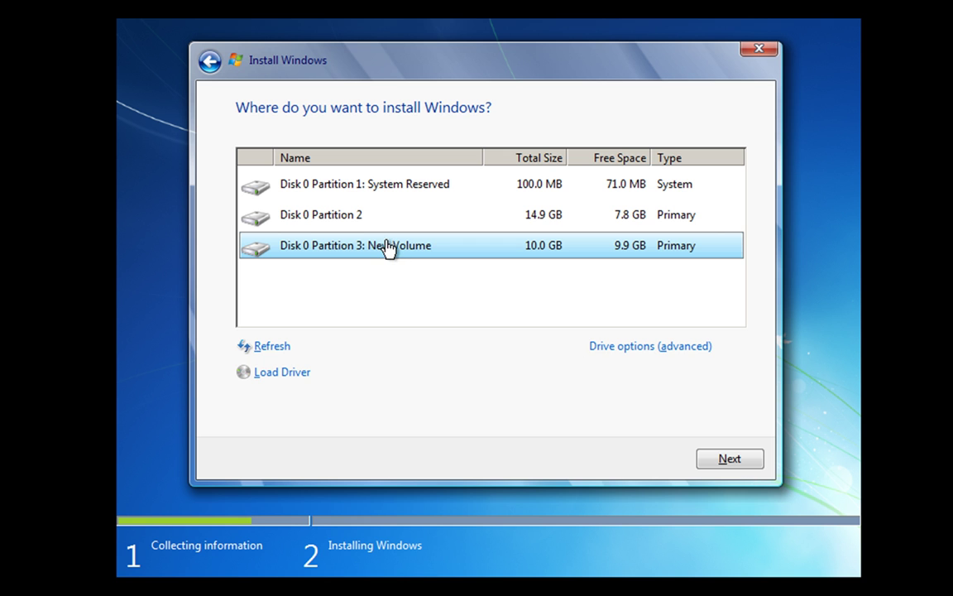
pyautogui.click(633, 348)
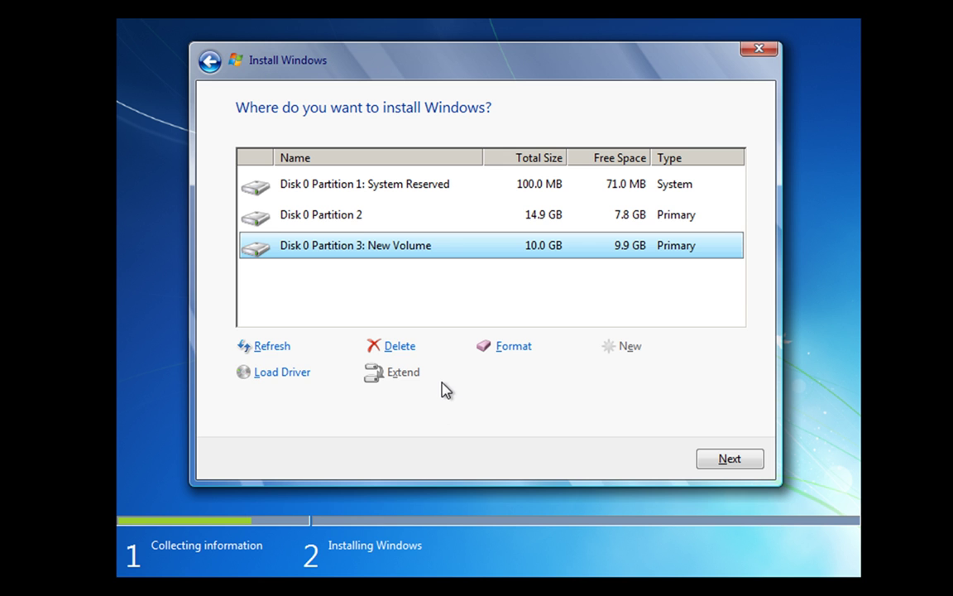
pyautogui.click(403, 348)
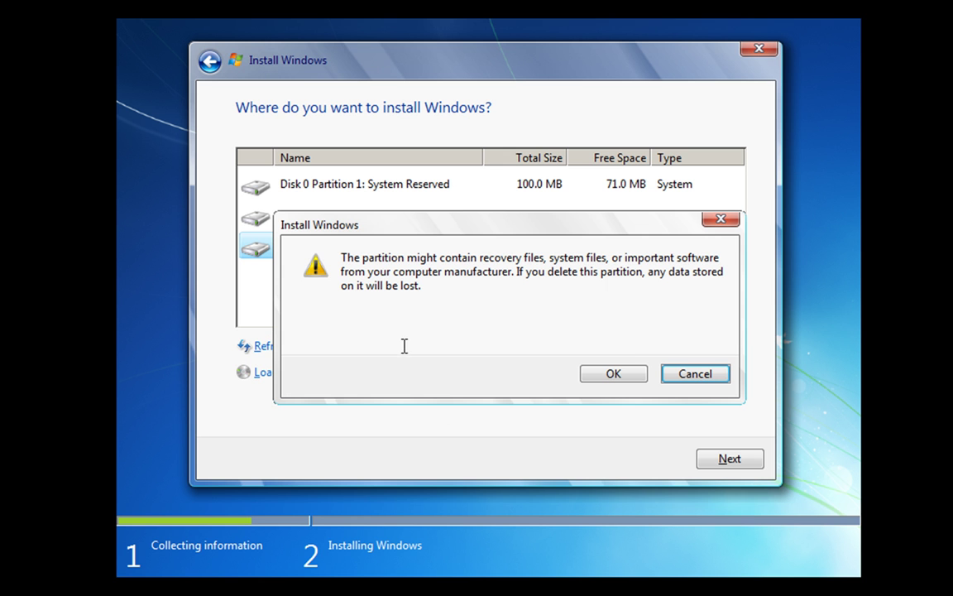
pyautogui.click(621, 373)
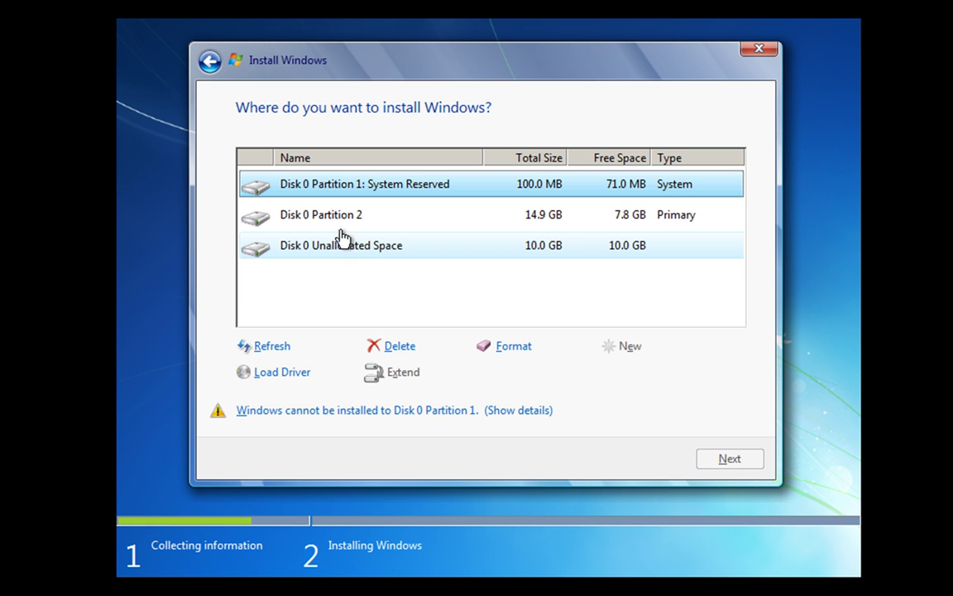
# Step: Delete Disk 0 Partition 2 and the System Reserved partition so the whole disk is unallocated
pyautogui.click(351, 219)
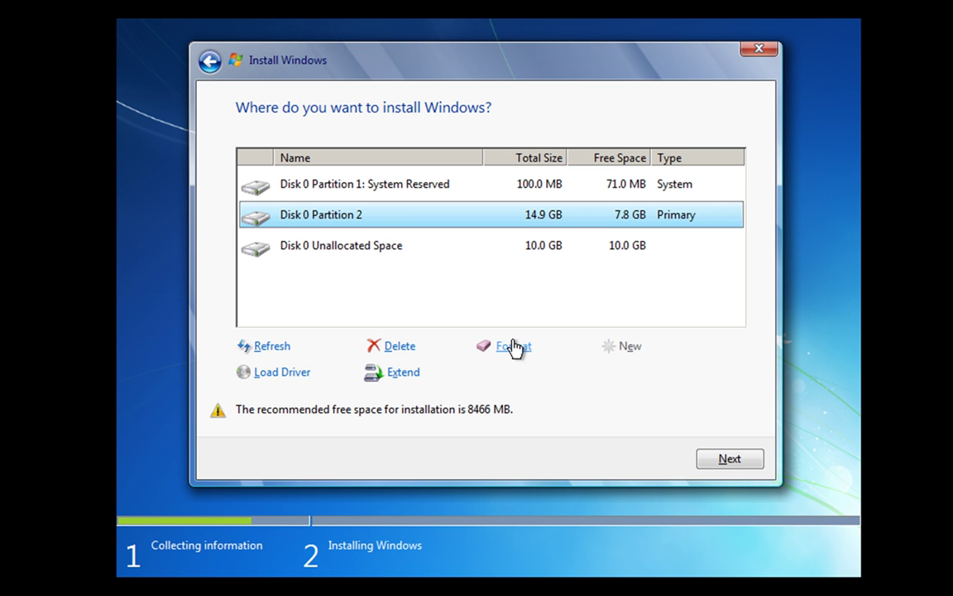
pyautogui.click(397, 346)
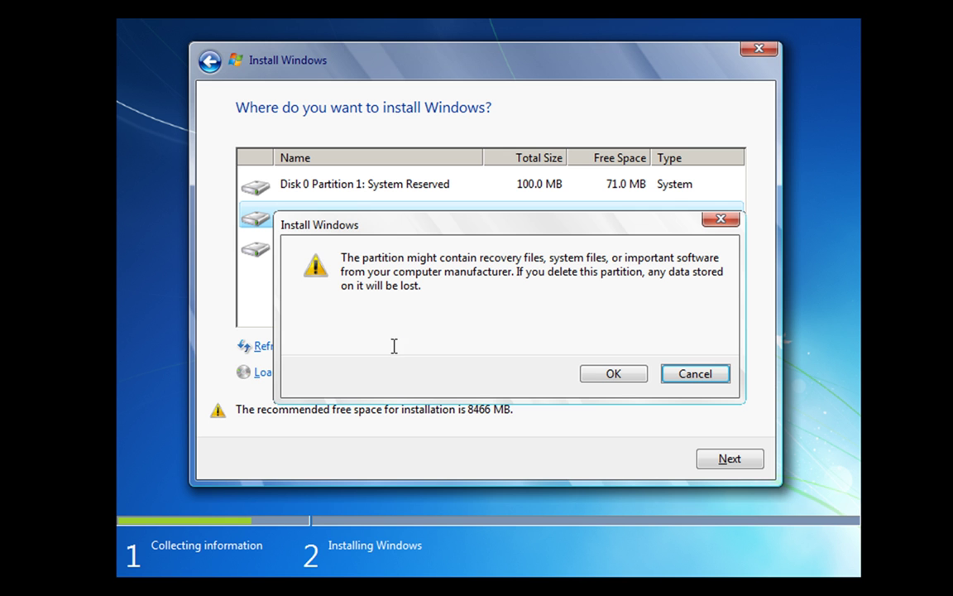
pyautogui.click(594, 378)
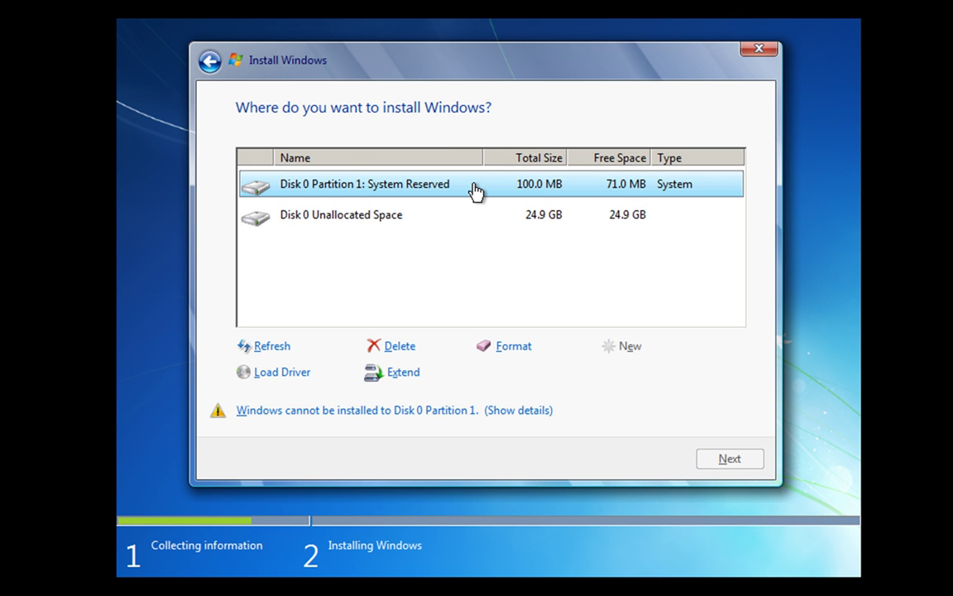
pyautogui.click(401, 347)
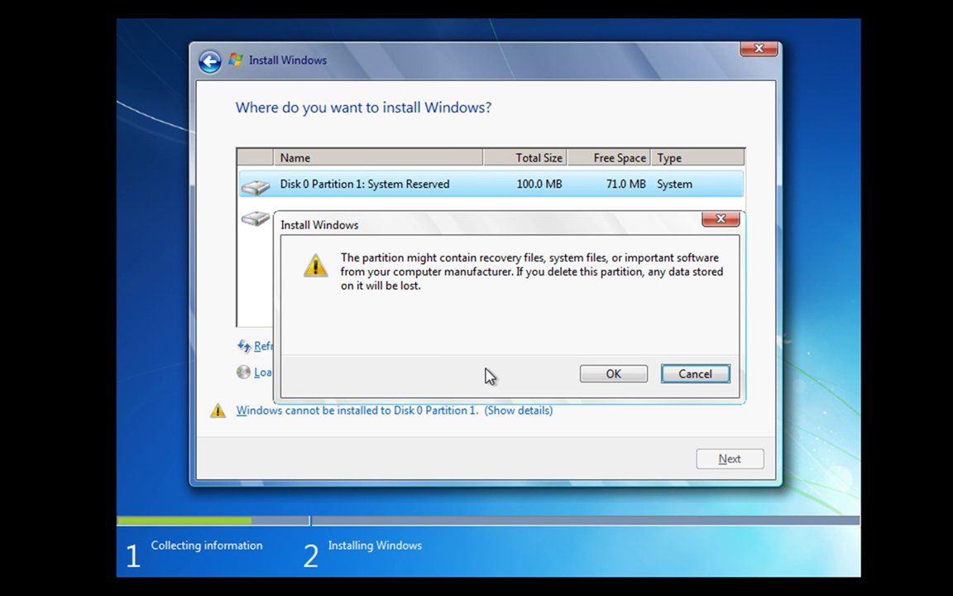
pyautogui.click(612, 374)
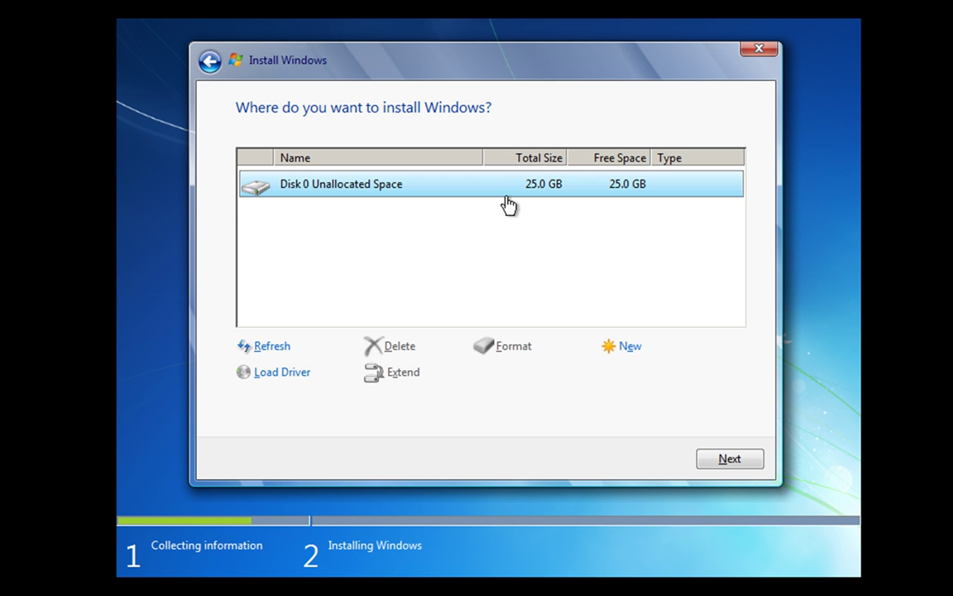
# Step: Create a new 25598 MB partition in the unallocated space, allowing Windows to add partitions for system files
pyautogui.click(629, 347)
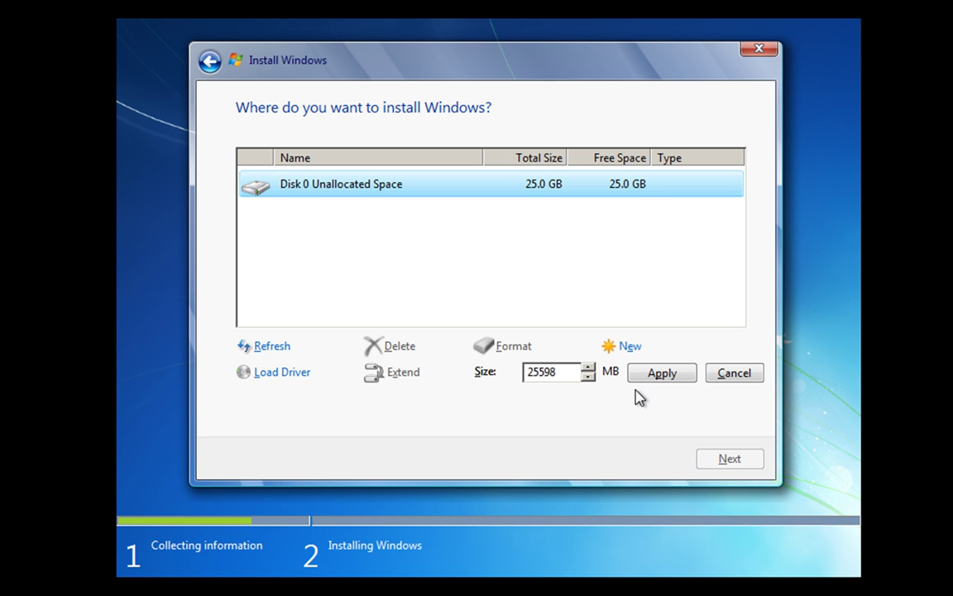
pyautogui.click(658, 378)
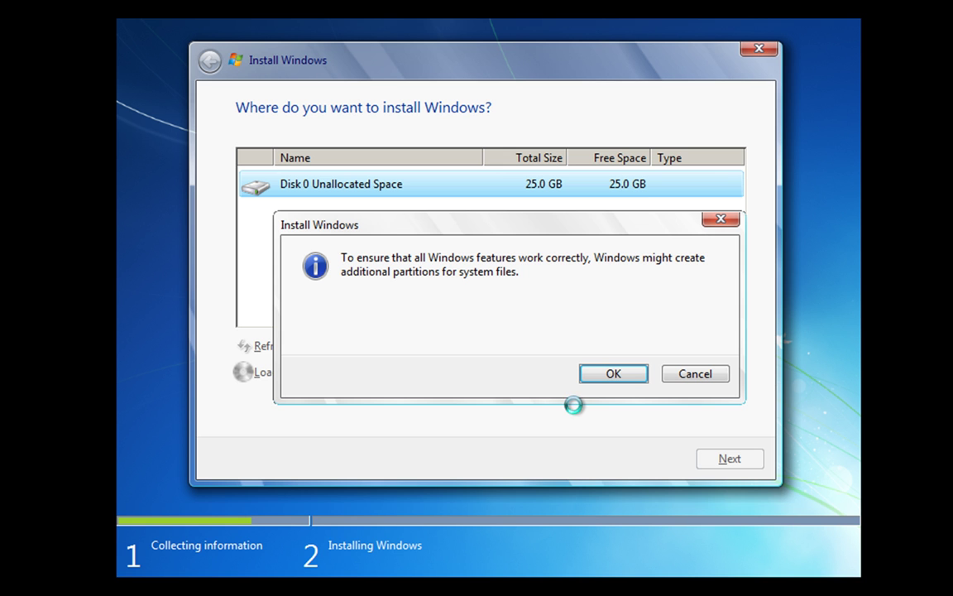
pyautogui.click(614, 375)
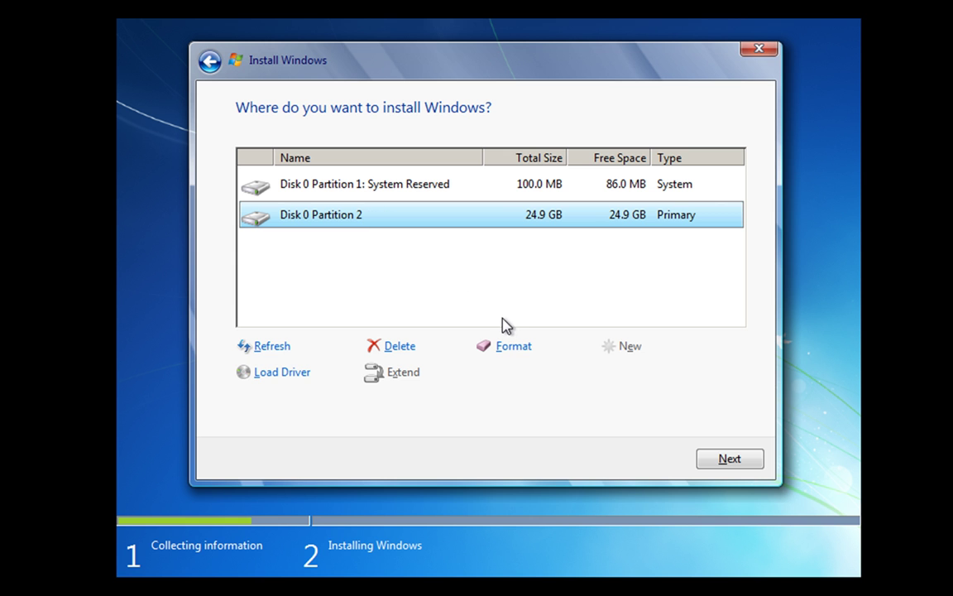
# Step: Format the new primary partition, Disk 0 Partition 2, and begin installing Windows on it
pyautogui.click(506, 347)
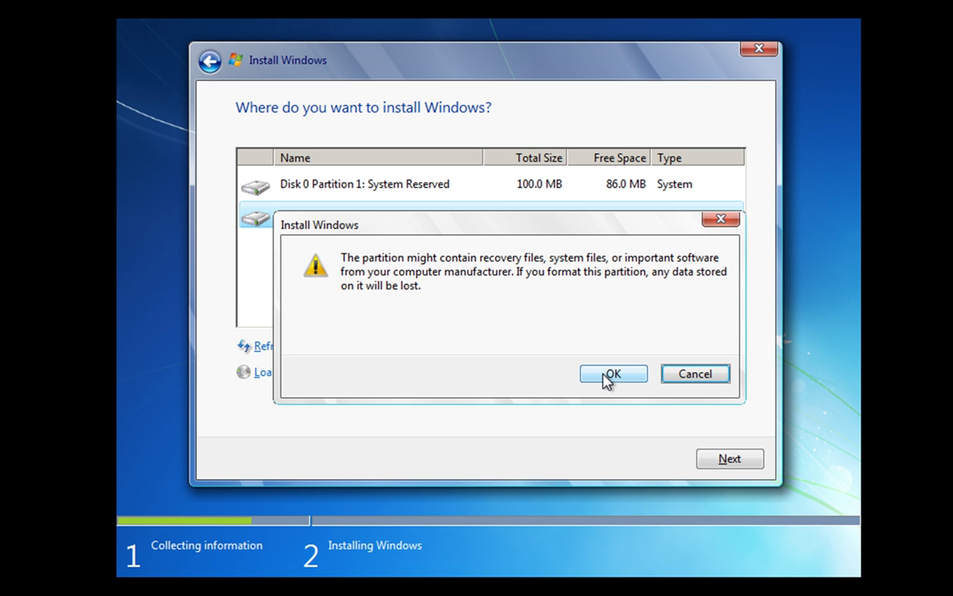
pyautogui.click(611, 374)
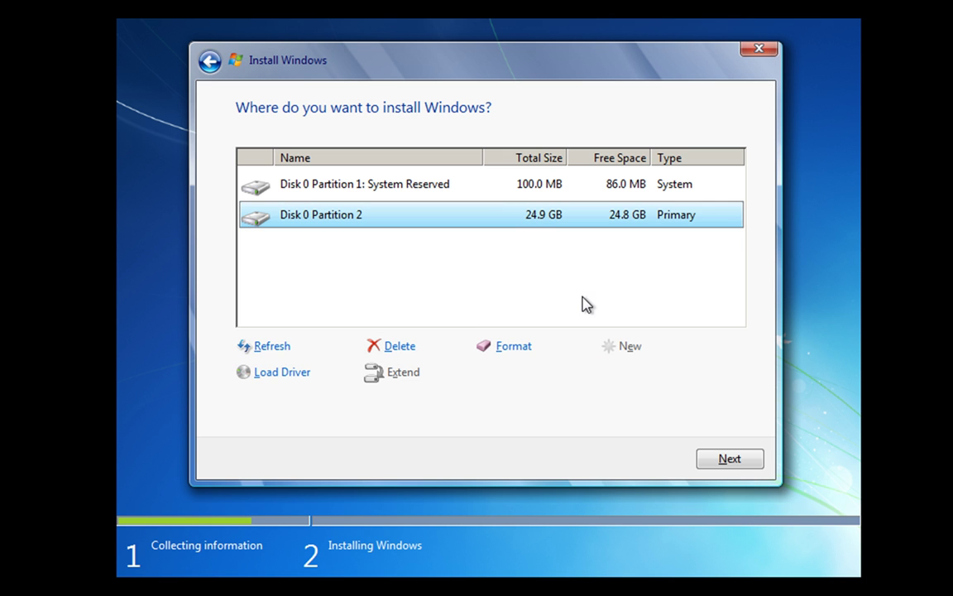
pyautogui.click(727, 464)
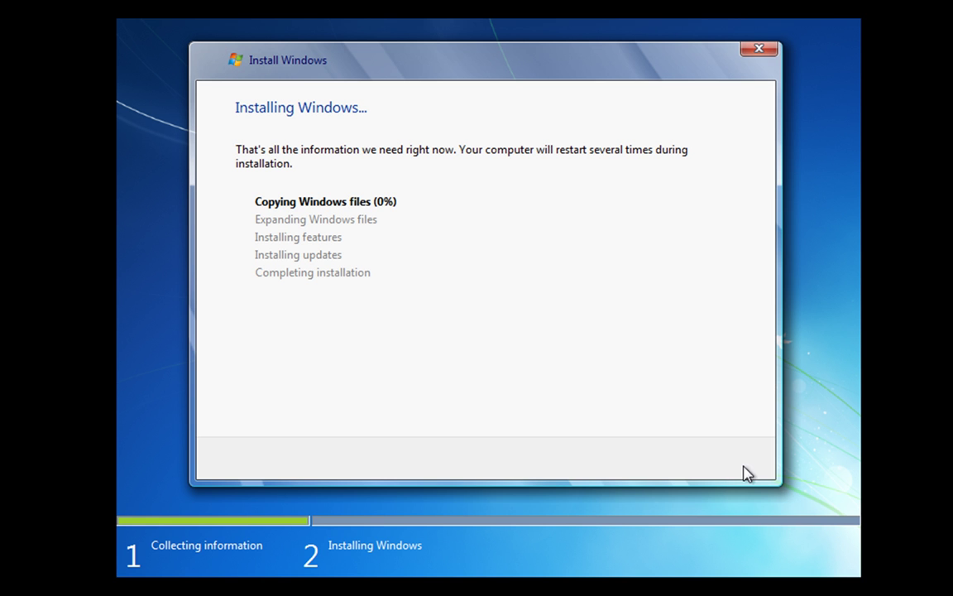